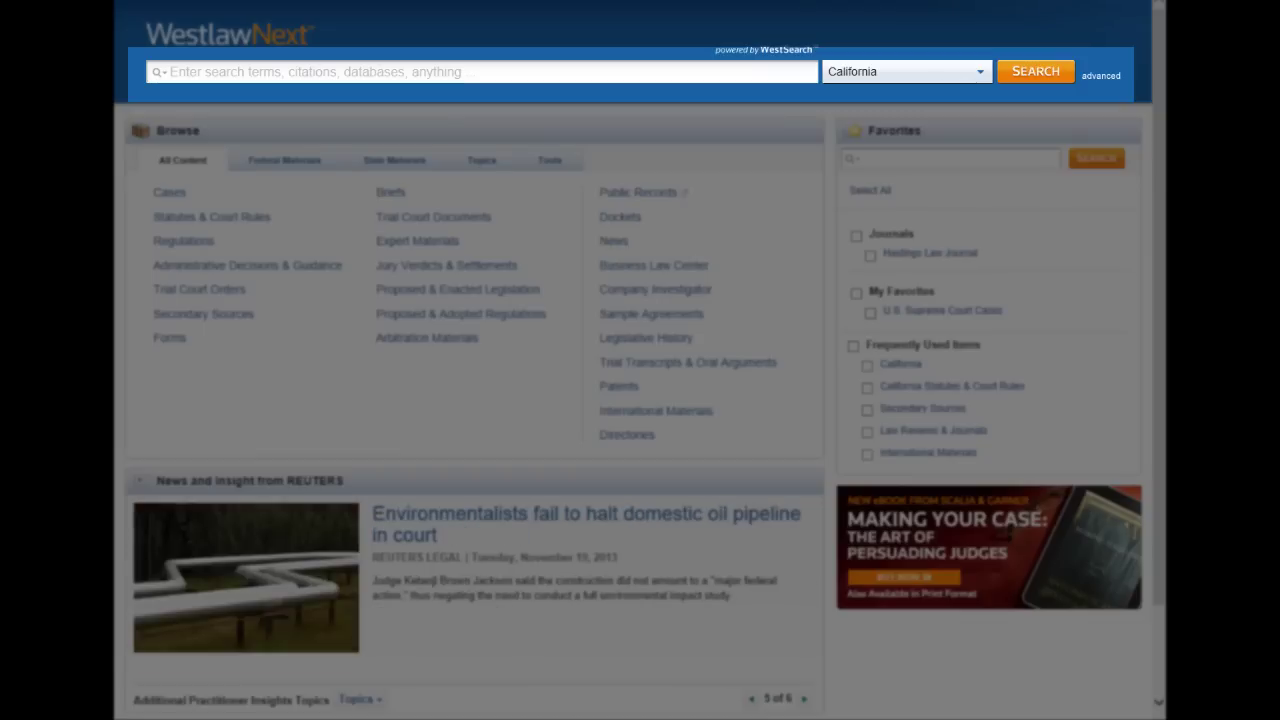
Step: Search 'Rutter' and open the Rutter Group Practice Guides & Other Publications suggestion
type("Rutter")
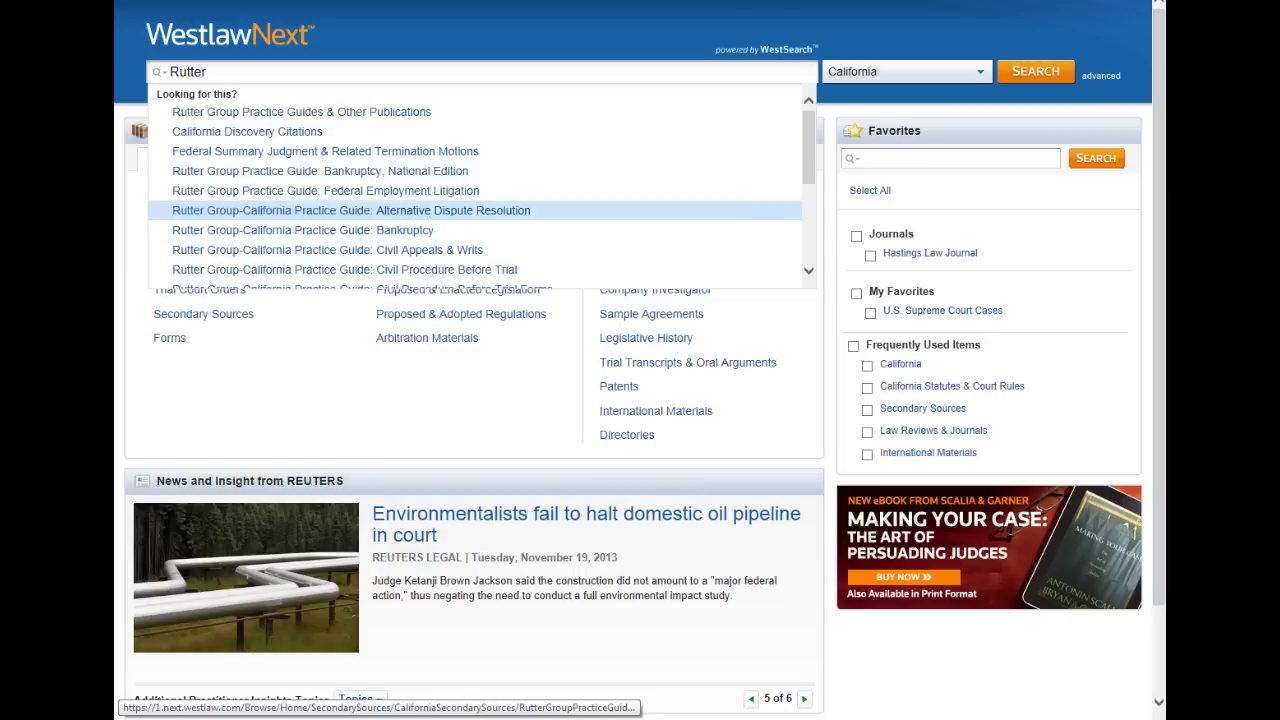
key("Return")
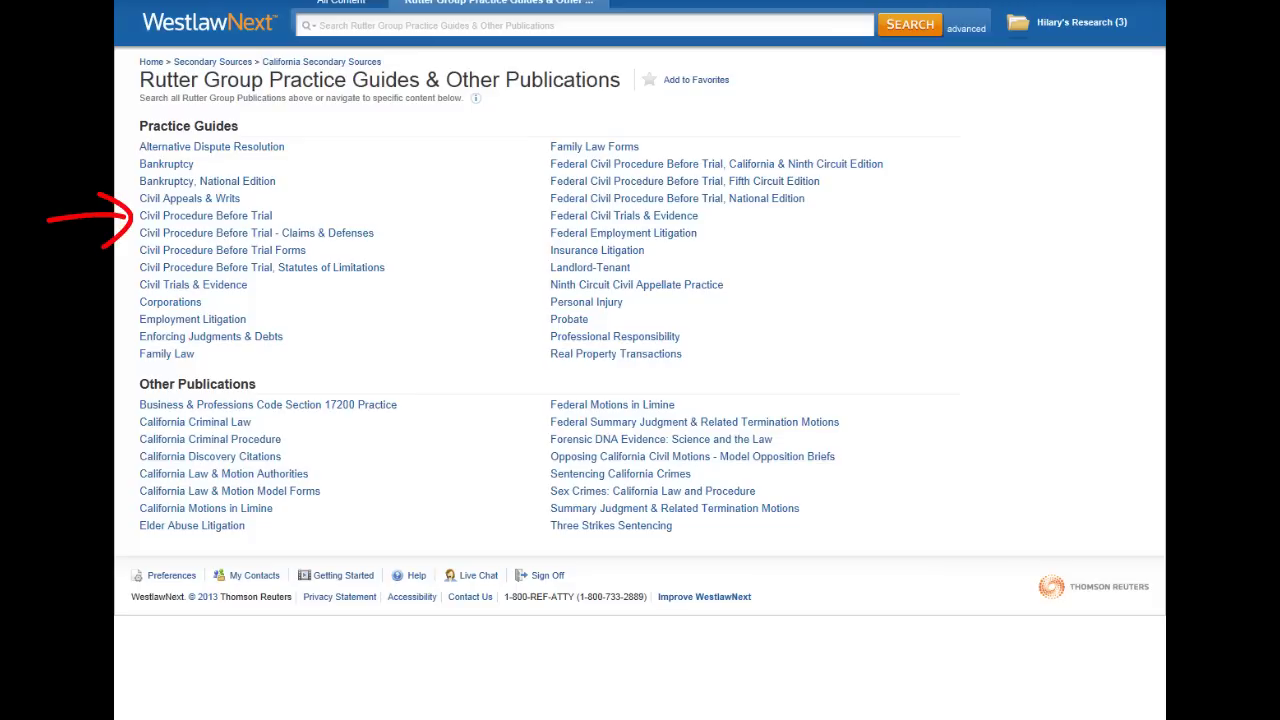
Step: Open Civil Procedure Before Trial, clear all content, and select only Chapters 4 (Summons) and 8 (Discovery)
left_click(205, 215)
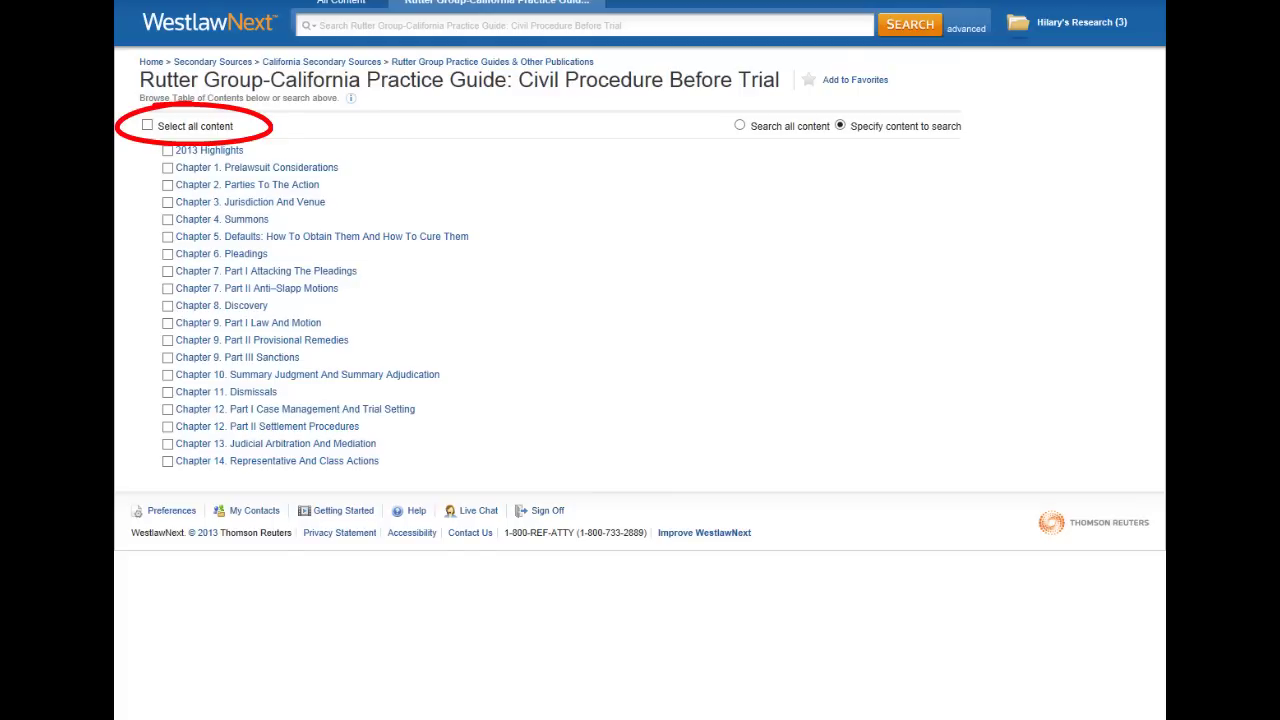
left_click(147, 125)
left_click(147, 125)
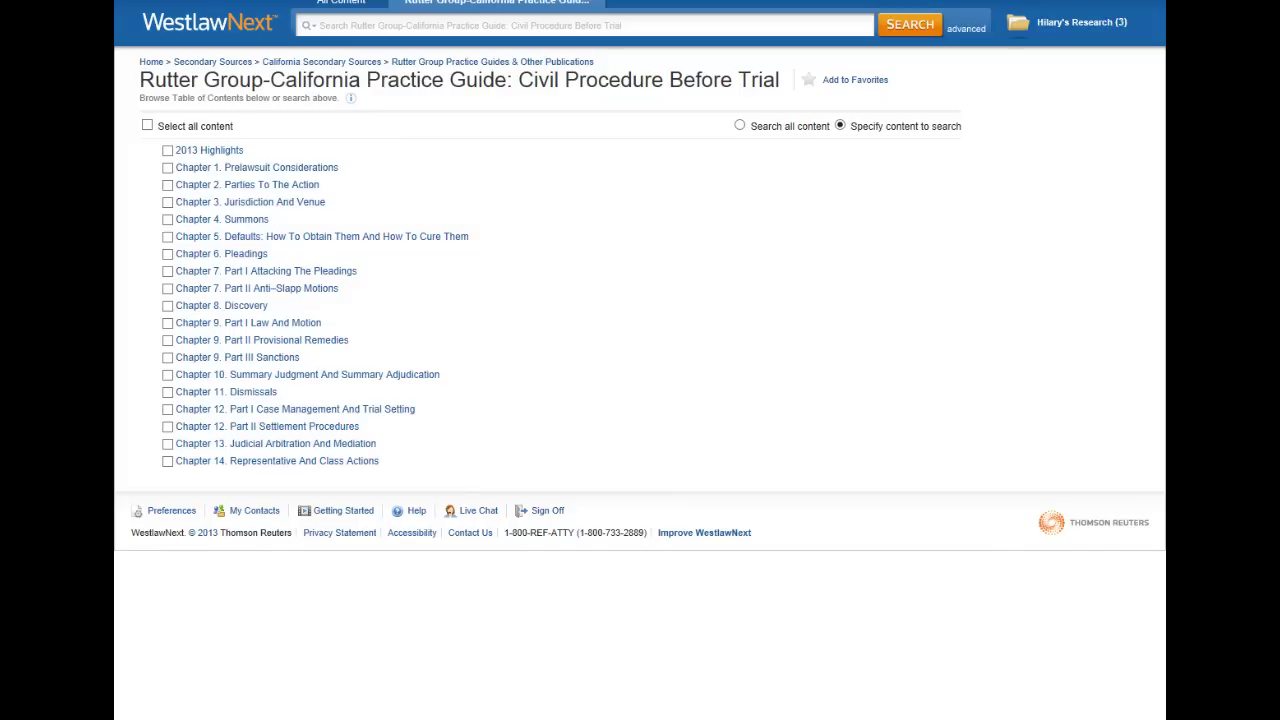
left_click(167, 305)
left_click(167, 219)
Step: Open Chapter 8 Discovery and tick section 4 (Role of Case Law) and section 6 (preserving evidence)
left_click(221, 305)
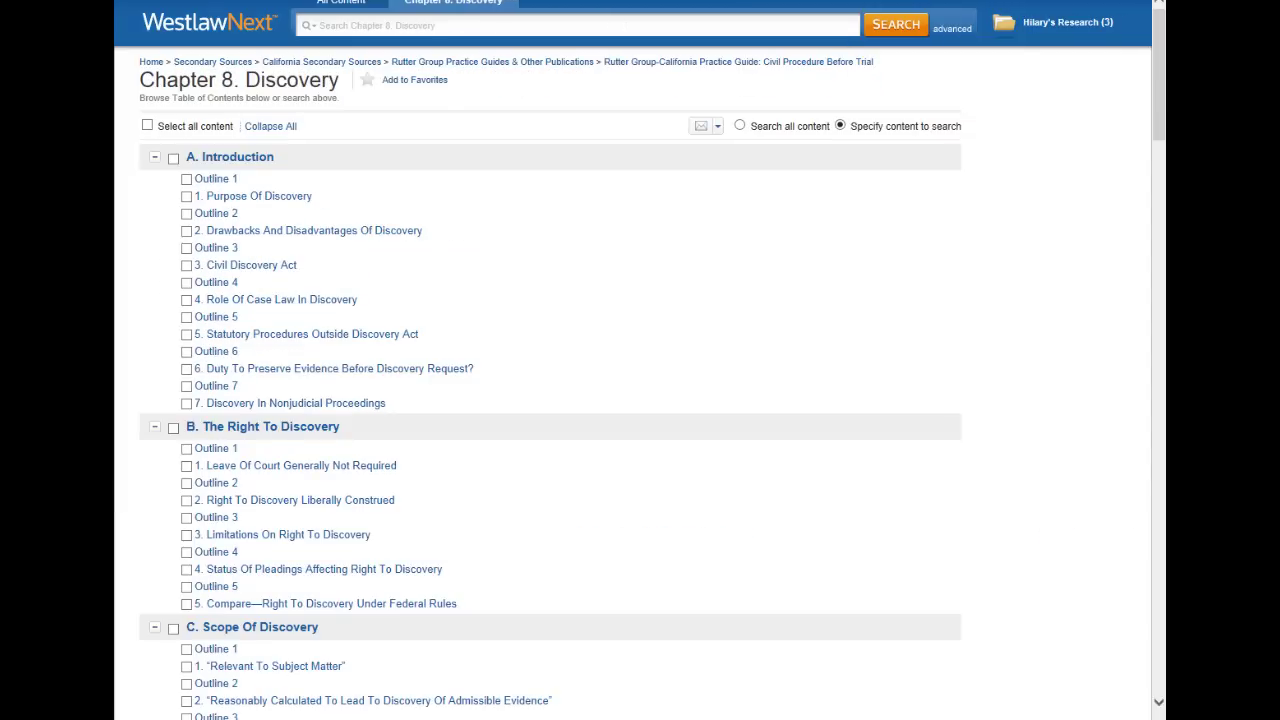
left_click(186, 299)
left_click(186, 368)
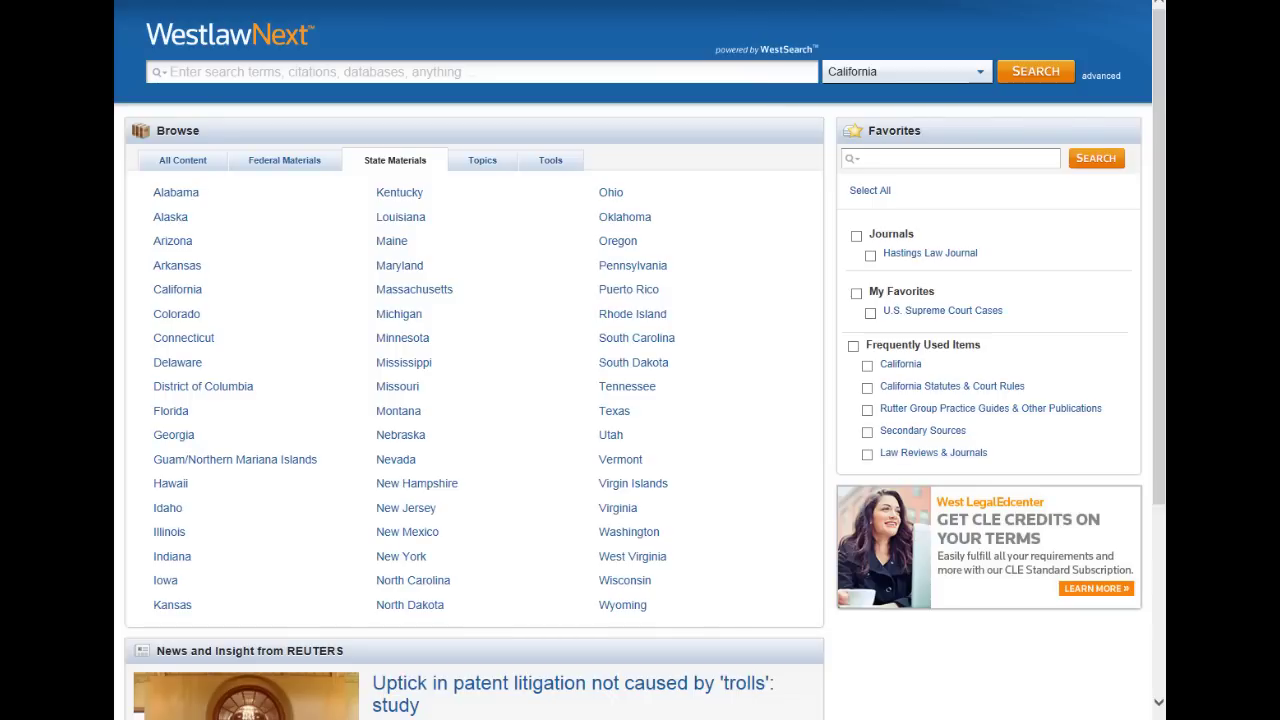
Step: Go from California materials through All California Secondary Sources to All California Texts & Treatises
left_click(177, 289)
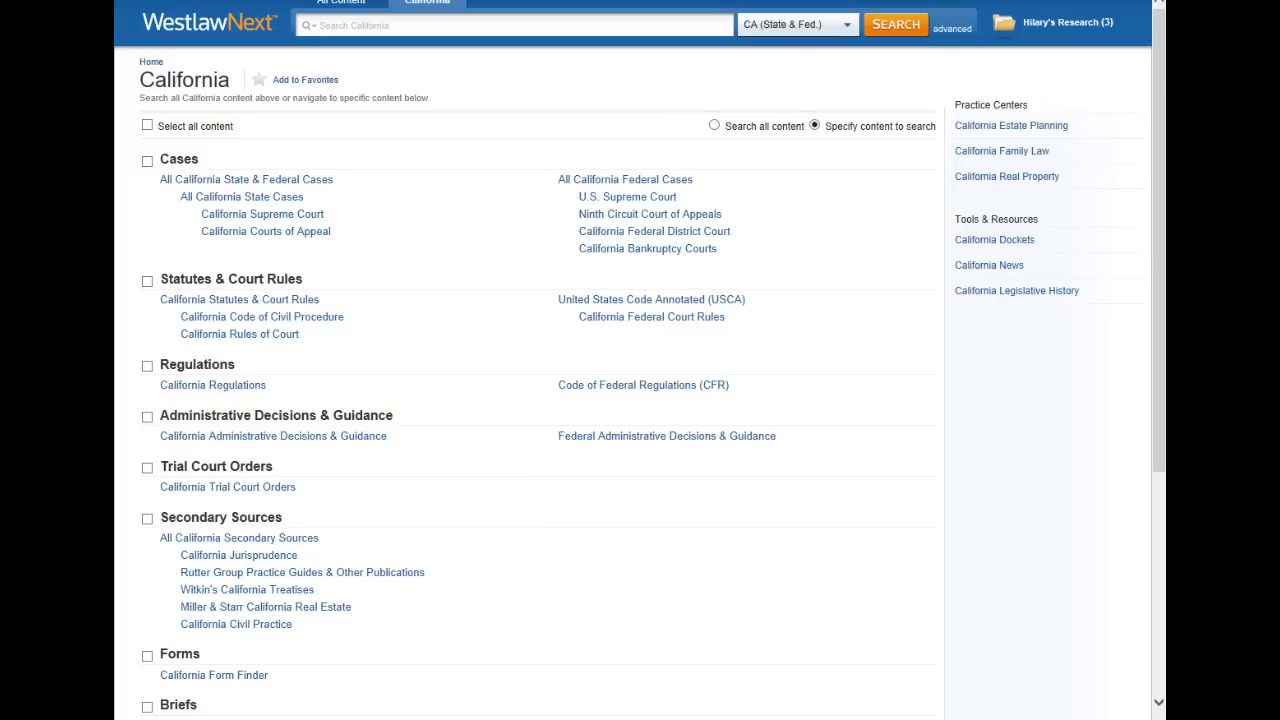
scroll(540, 400, "down", 2)
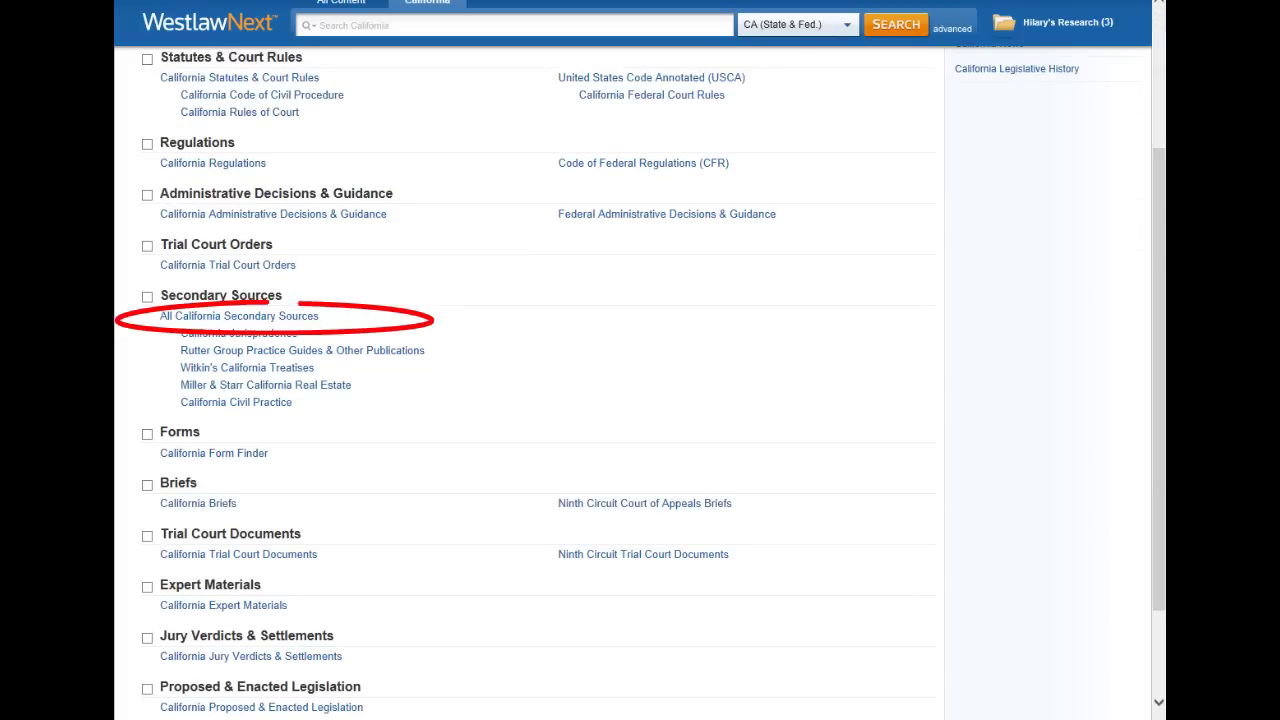
left_click(239, 316)
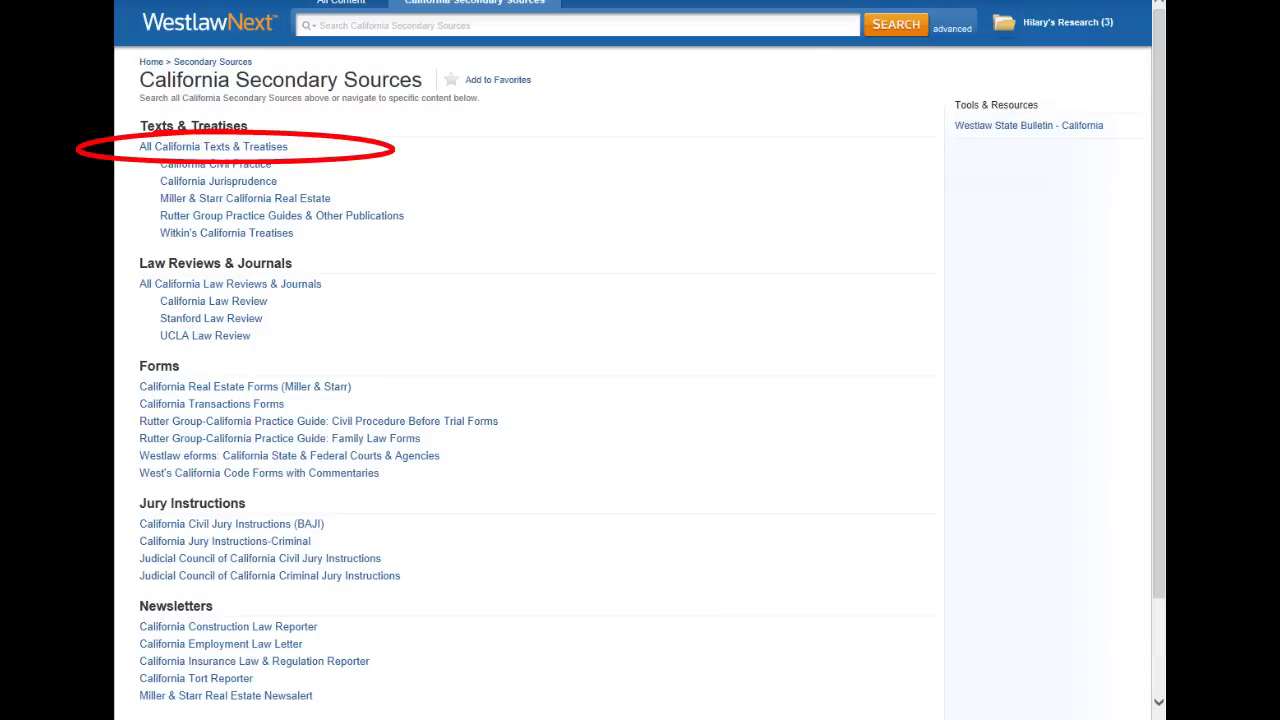
left_click(213, 146)
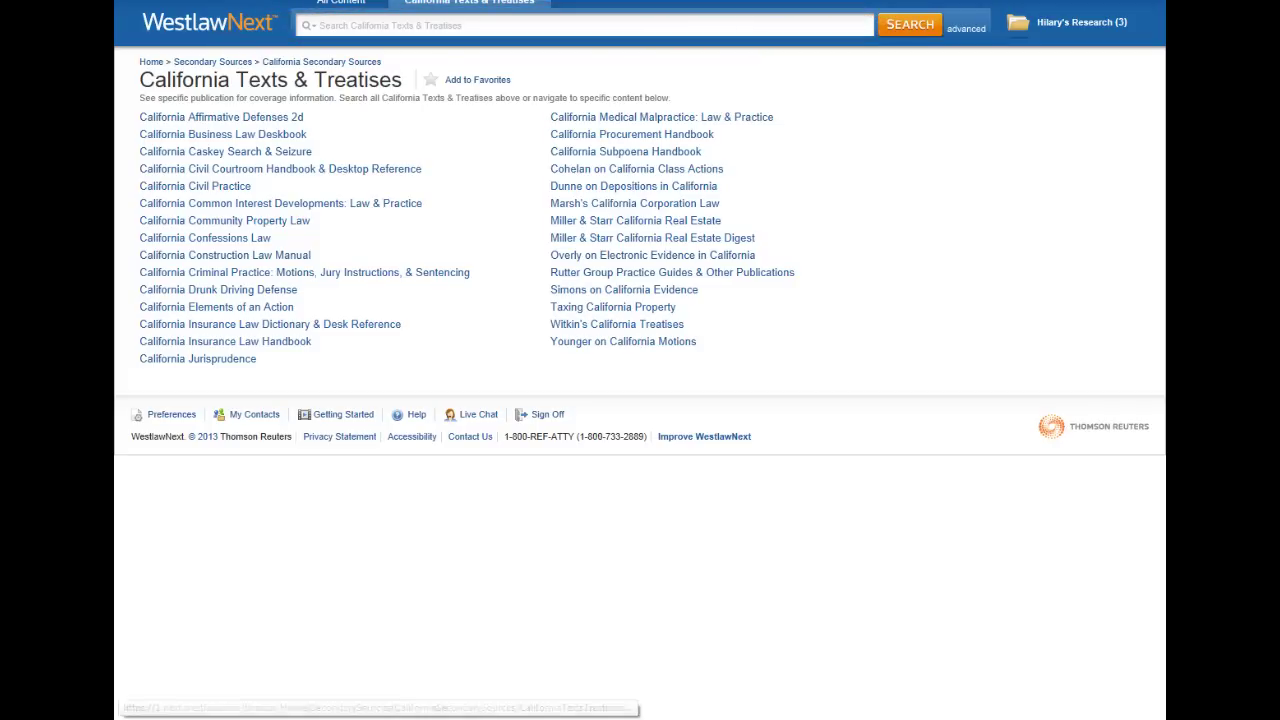
left_click(636, 168)
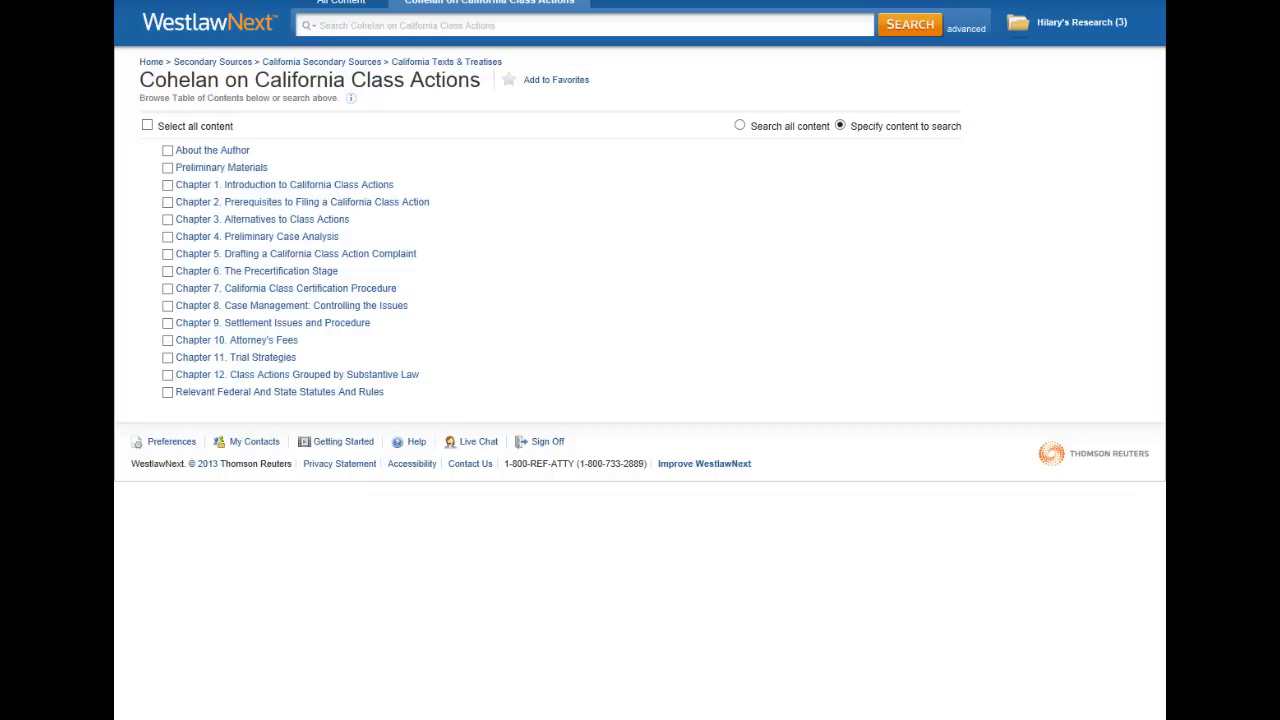
key("alt+Left")
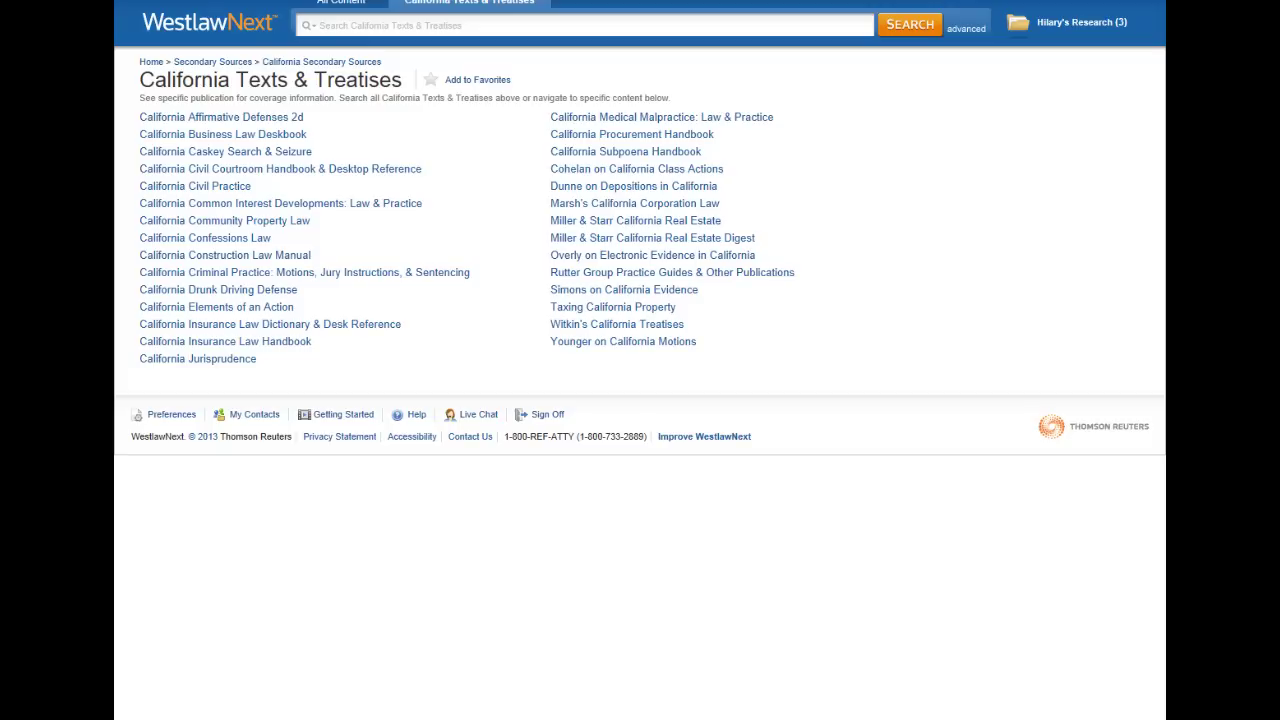
Step: Save California Civil Practice under My Favorites and return to the treatises list
left_click(195, 186)
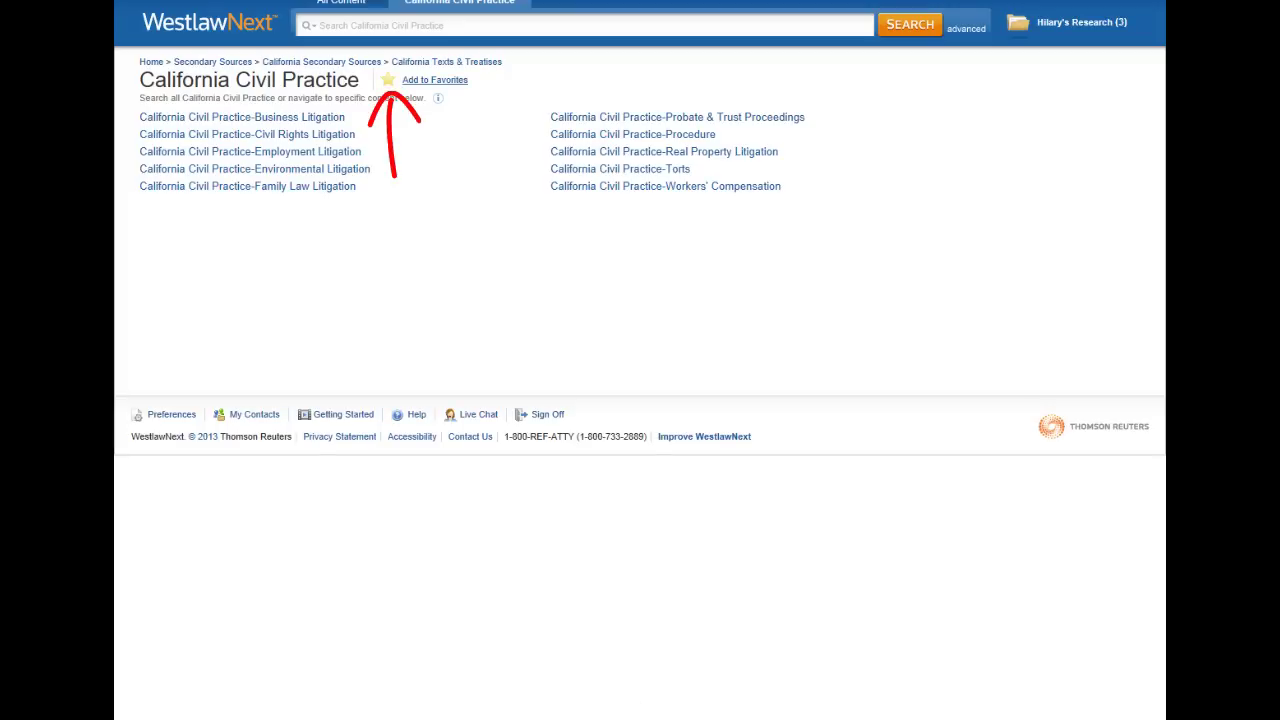
left_click(434, 80)
left_click(485, 97)
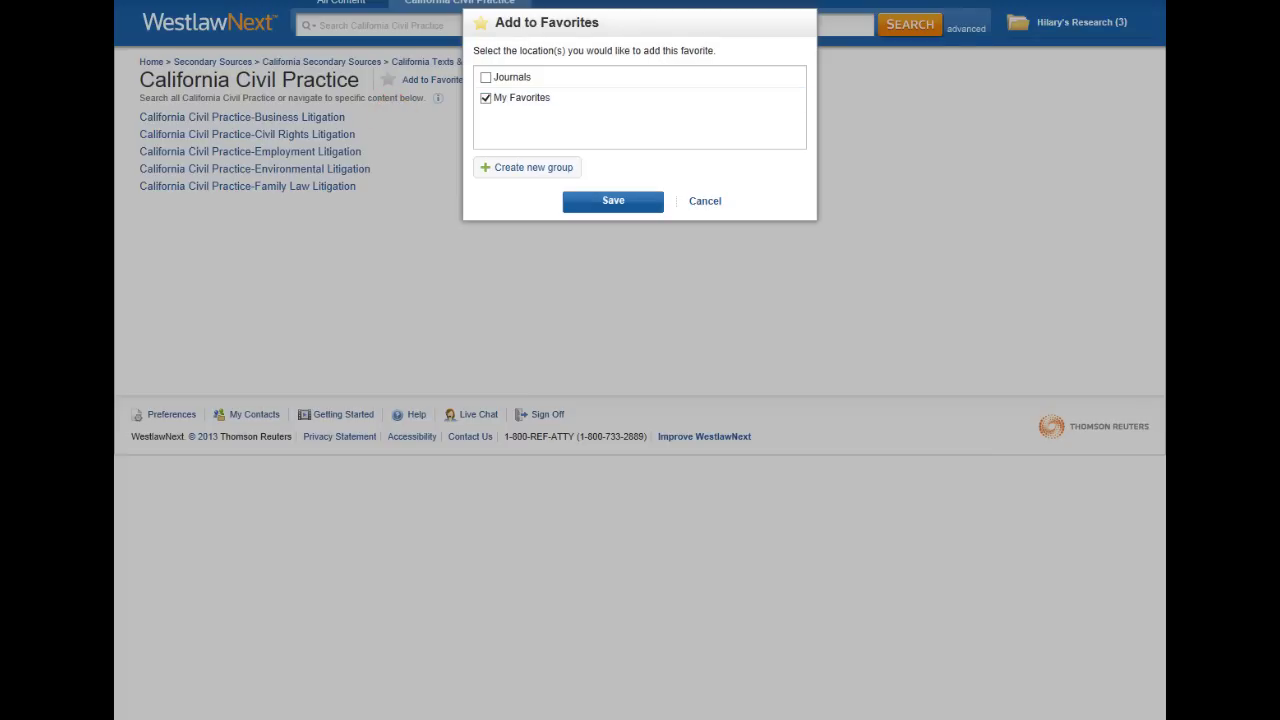
left_click(613, 201)
key("alt+Left")
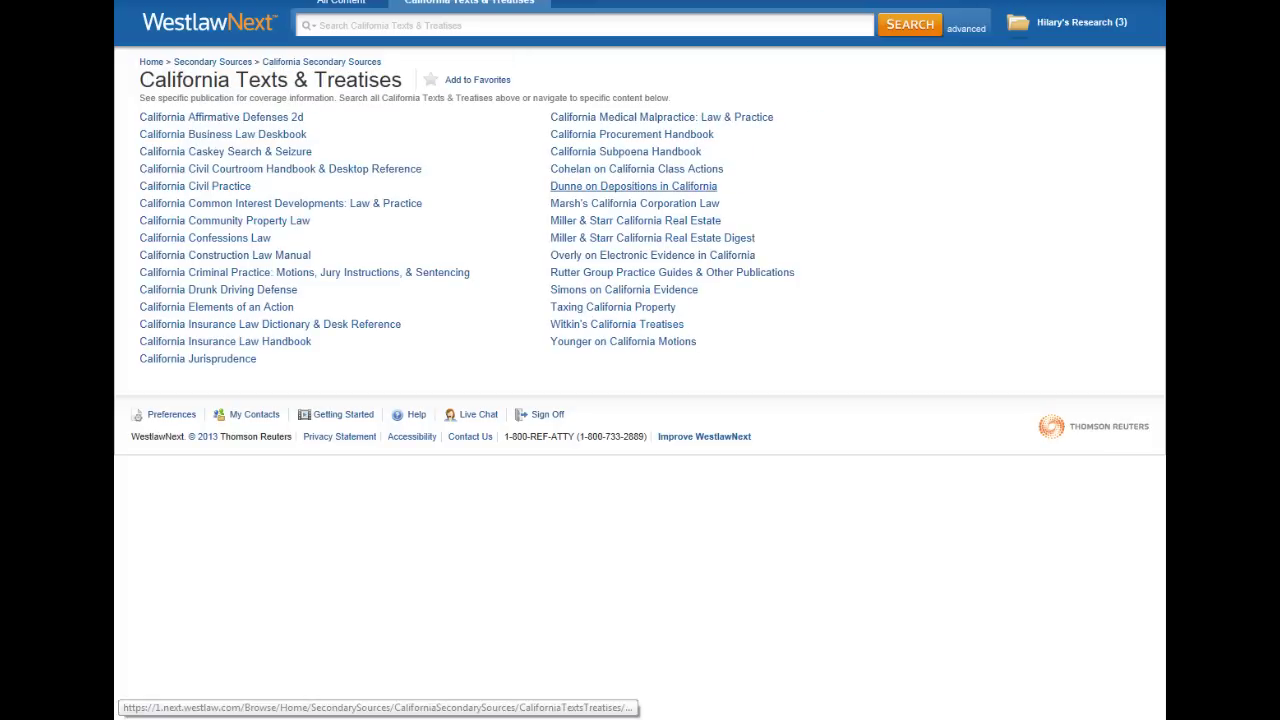
Step: Save Dunne on Depositions in California under My Favorites, then go back to the home page
left_click(633, 186)
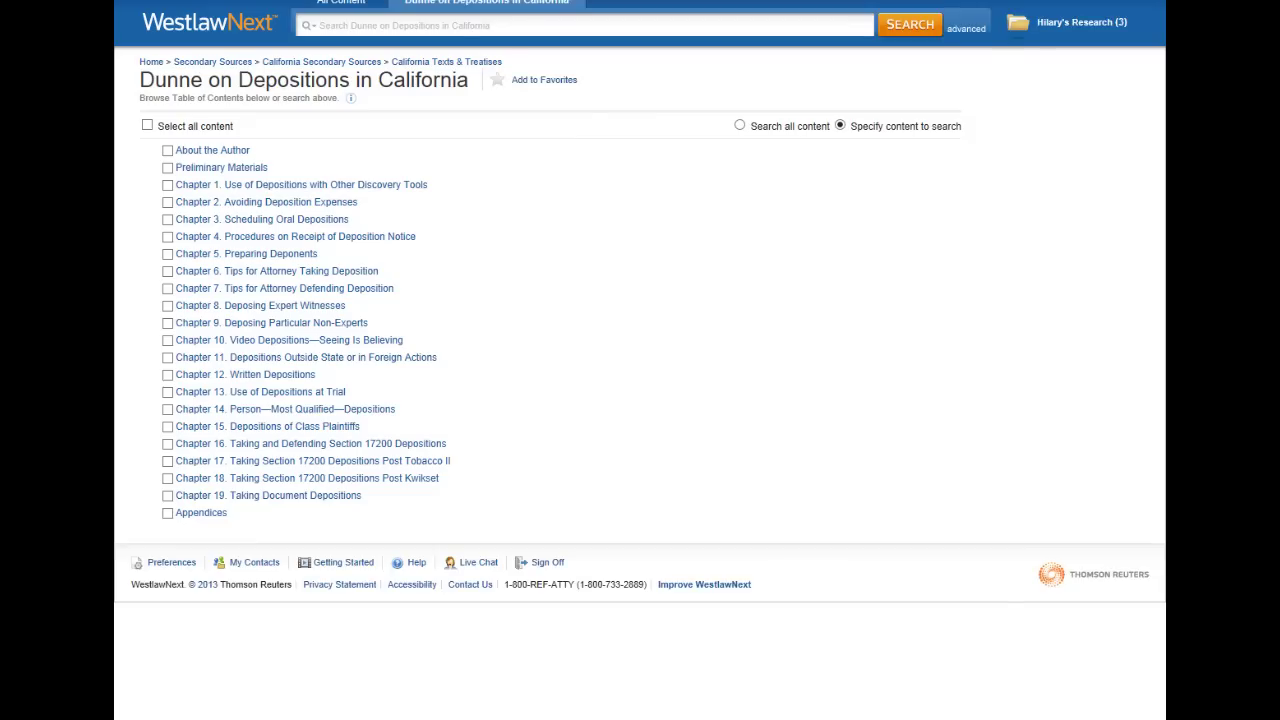
left_click(544, 79)
left_click(486, 97)
left_click(613, 201)
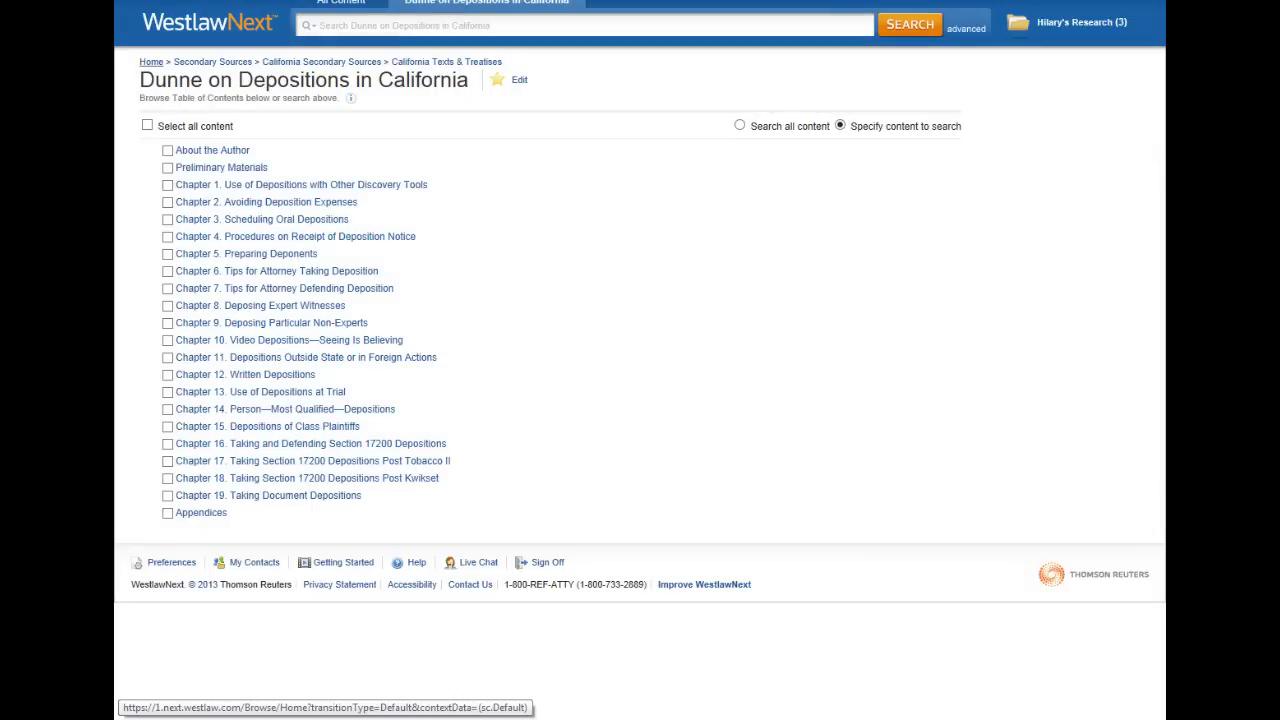
left_click(151, 61)
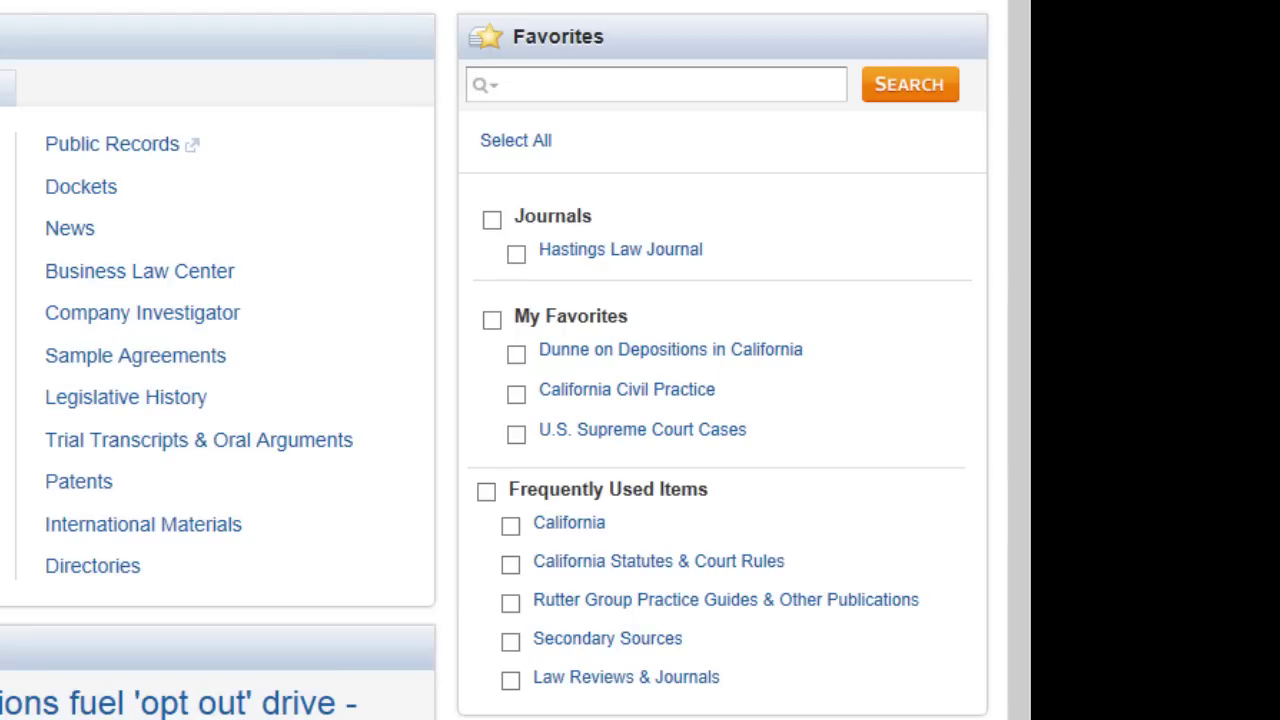
Step: Tick Dunne on Depositions in California and California Civil Practice in the Favorites panel
left_click(516, 354)
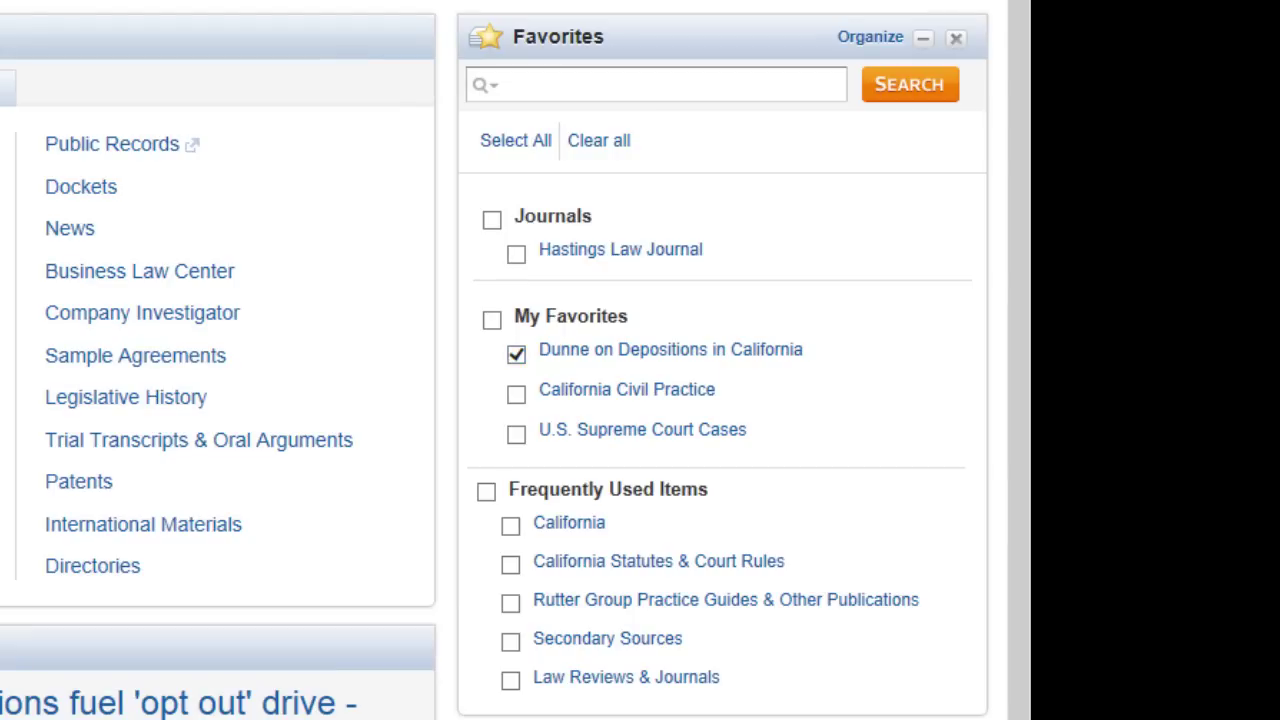
left_click(516, 394)
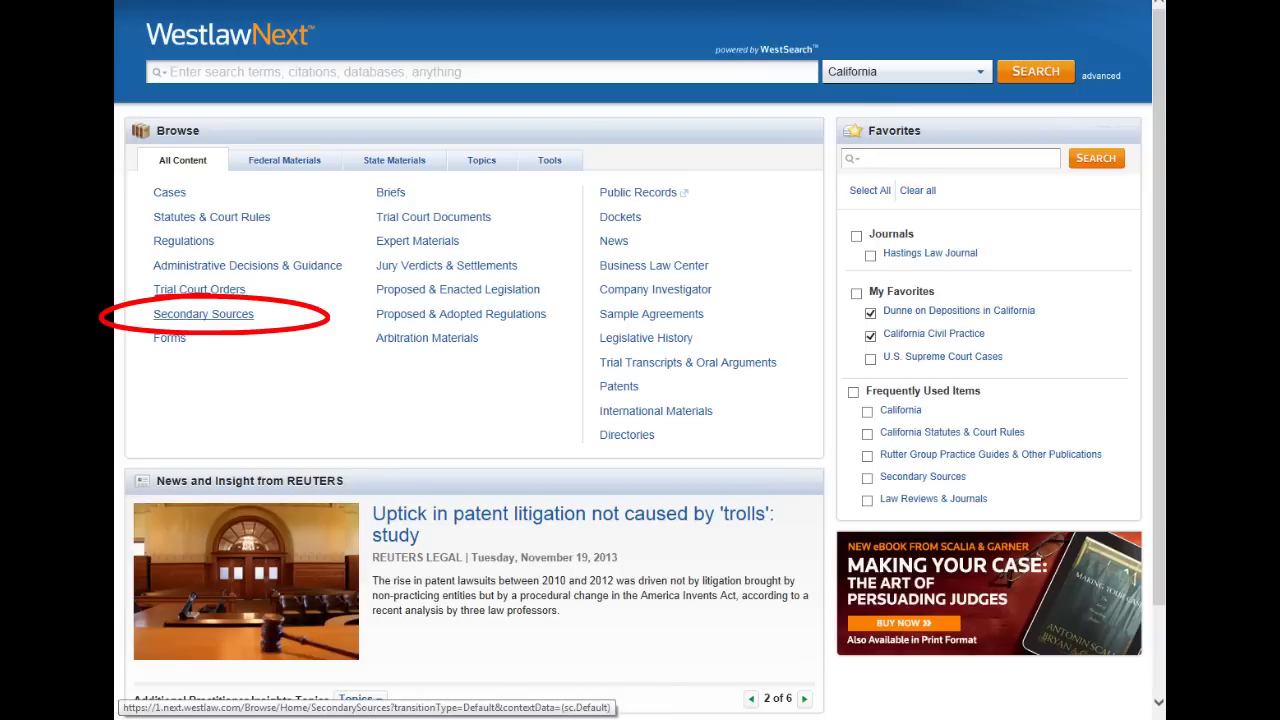
Step: Browse Secondary Sources > Texts & Treatises and list the Litigation topic titles
left_click(203, 314)
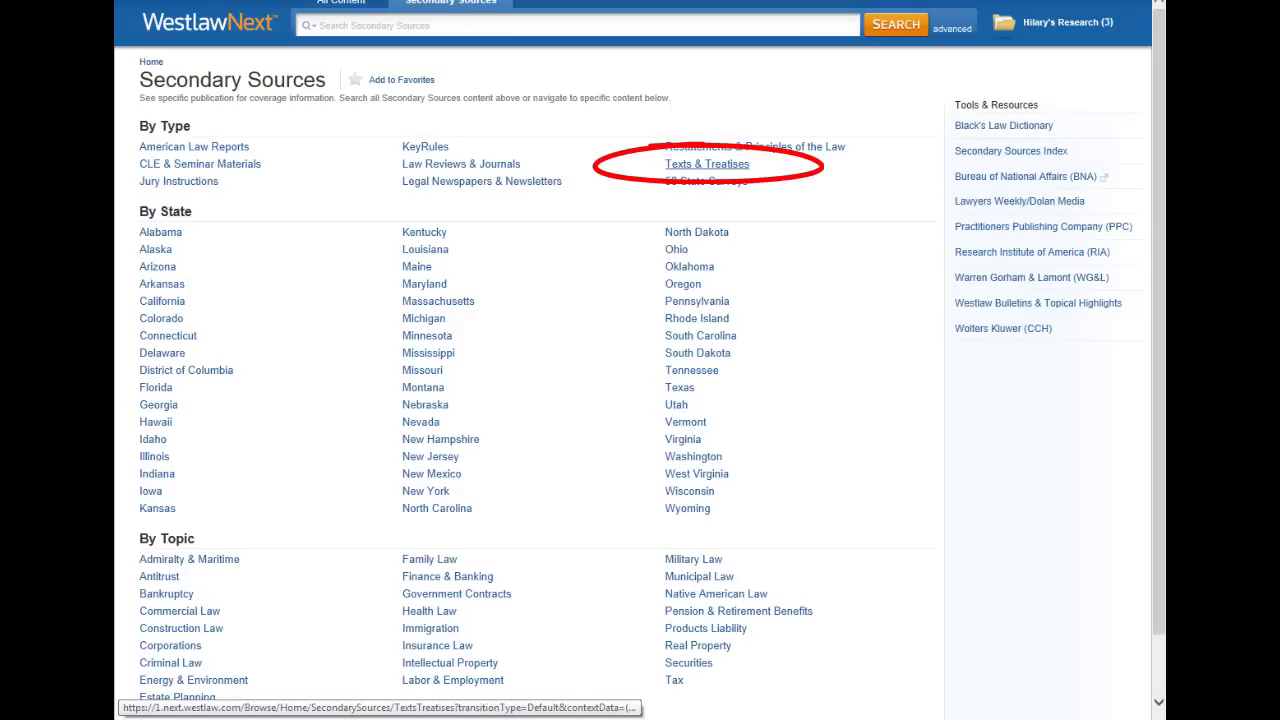
left_click(706, 164)
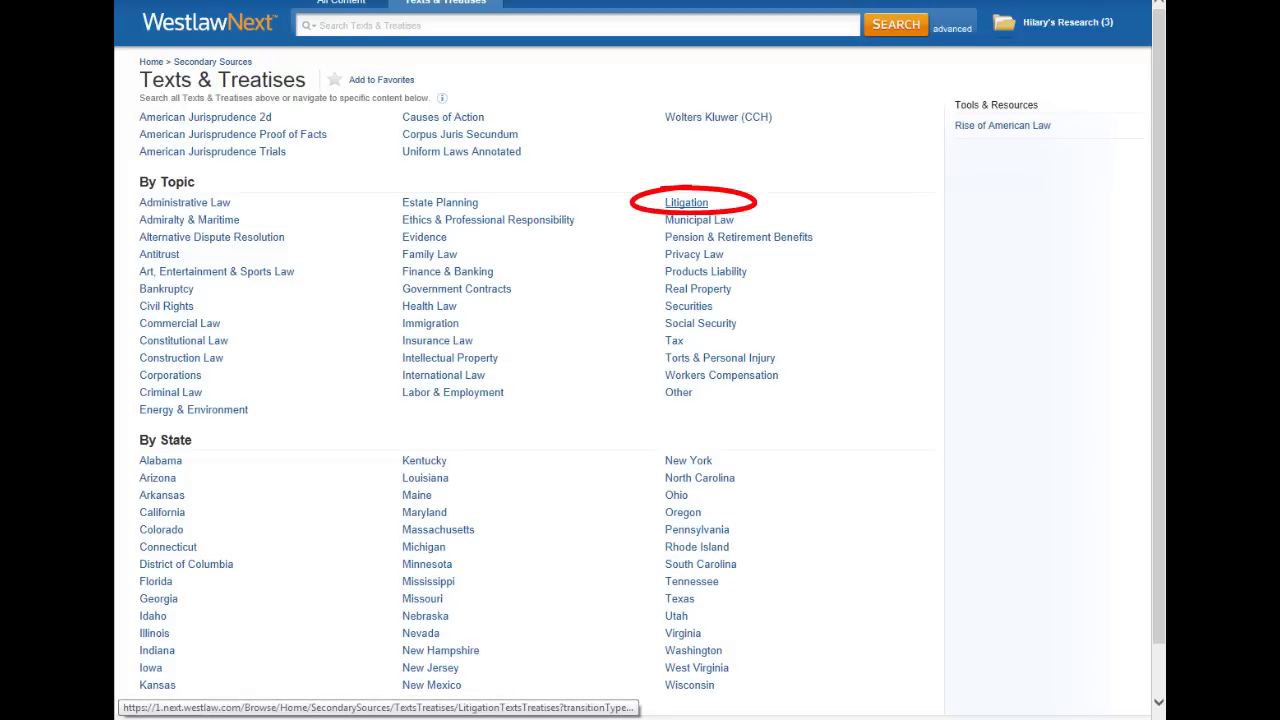
left_click(686, 202)
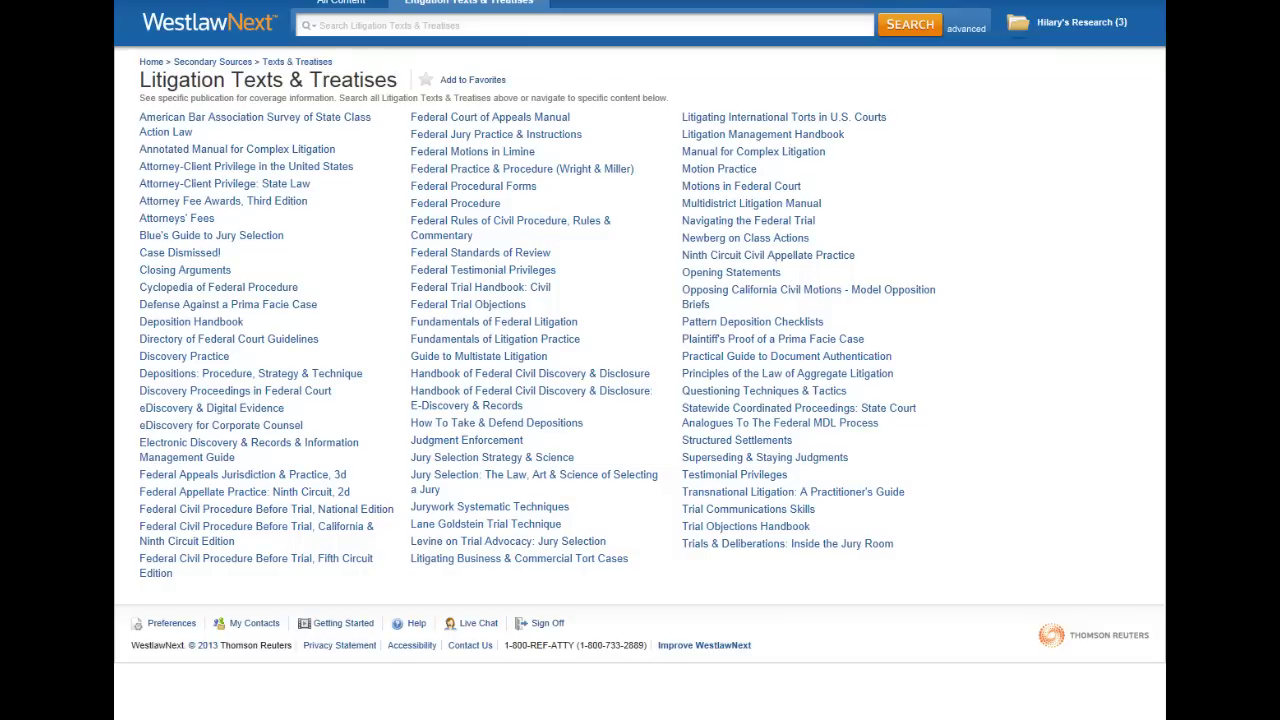